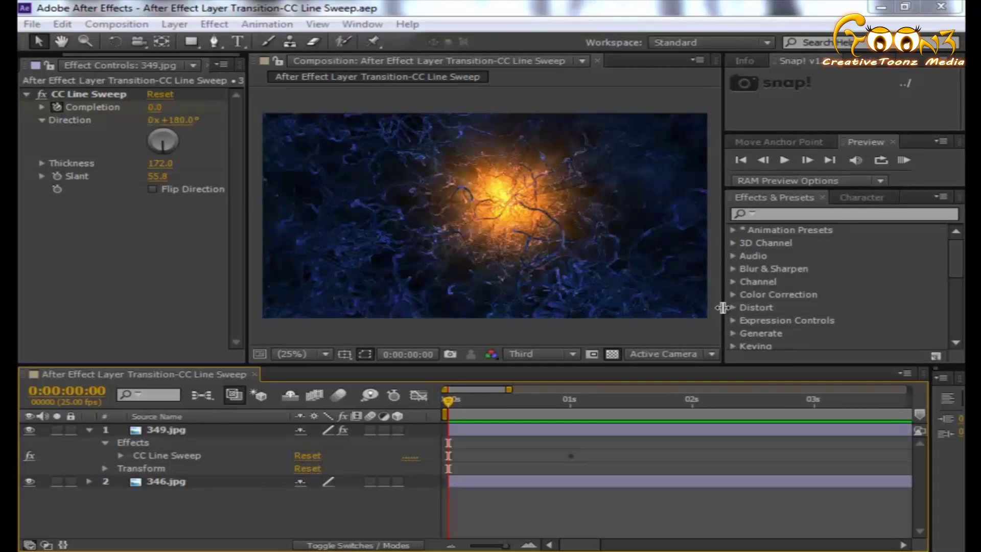
Drag the panel divider right to enlarge the Composition viewer showing the abstract image
drag(721, 306, 789, 305)
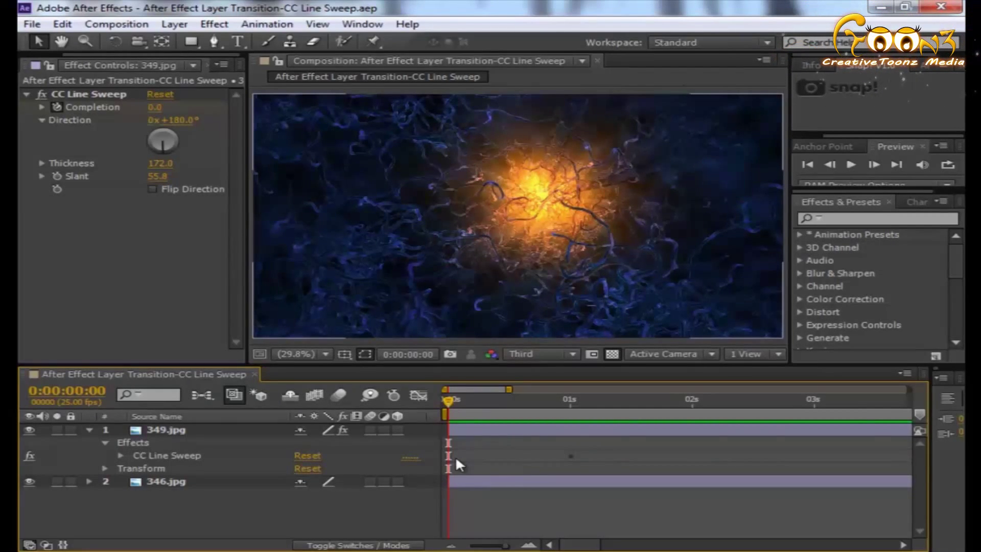
Preview the line-sweep transition, park the playhead at 0:00:00:14, and collapse 349.jpg
click(807, 161)
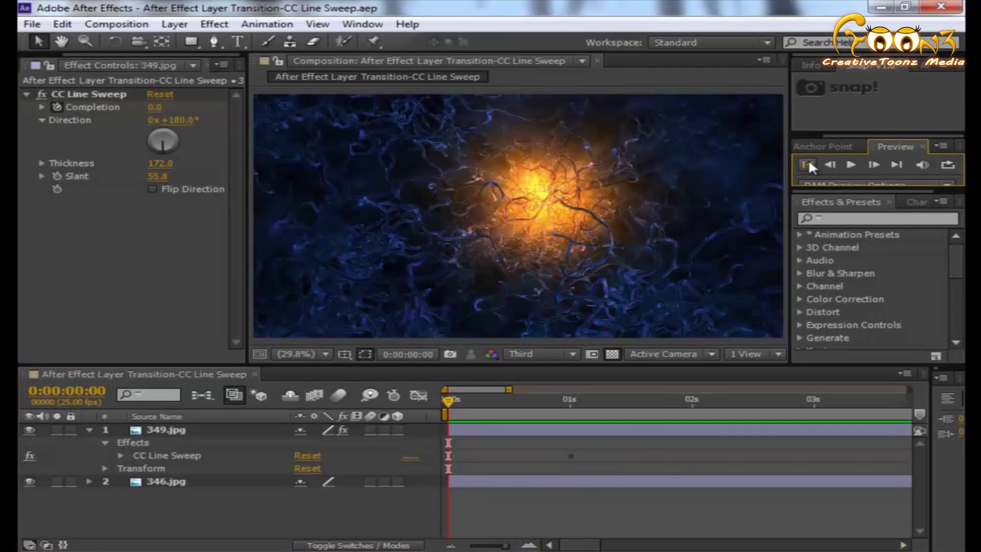
click(851, 163)
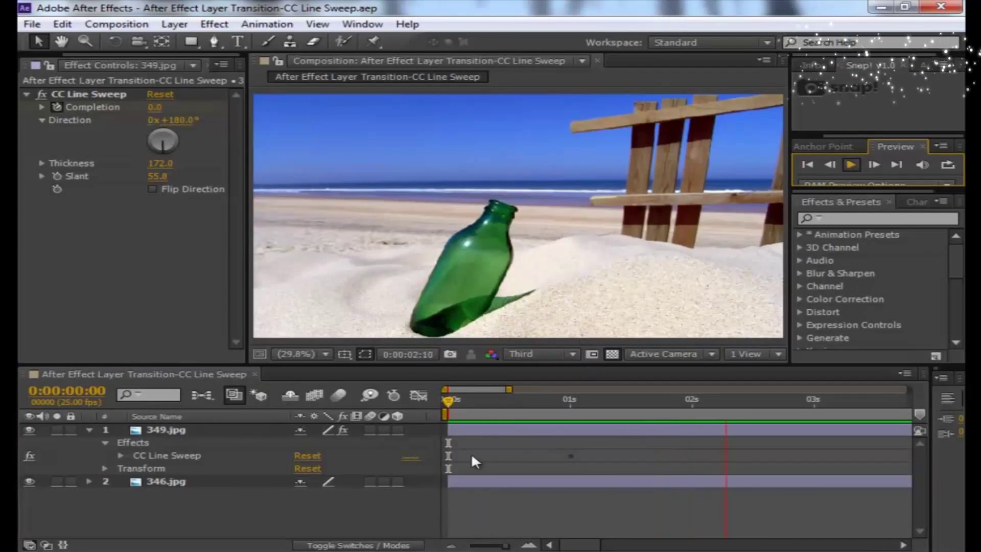
key(space)
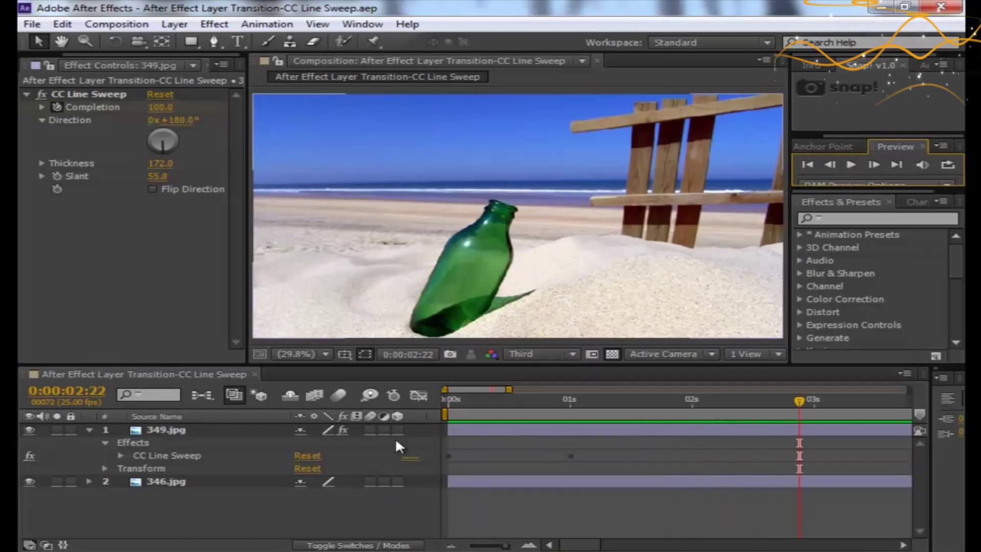
drag(504, 400, 509, 404)
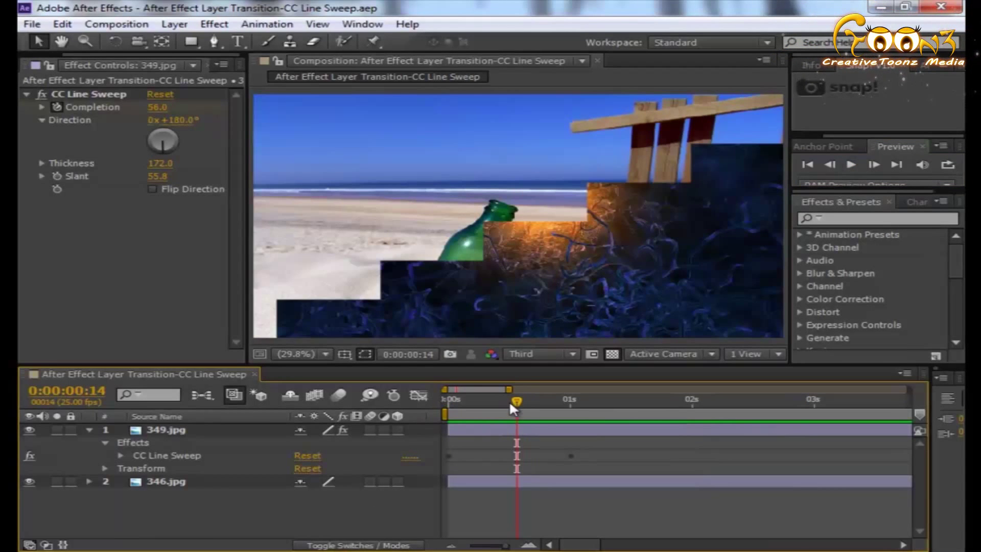
click(87, 429)
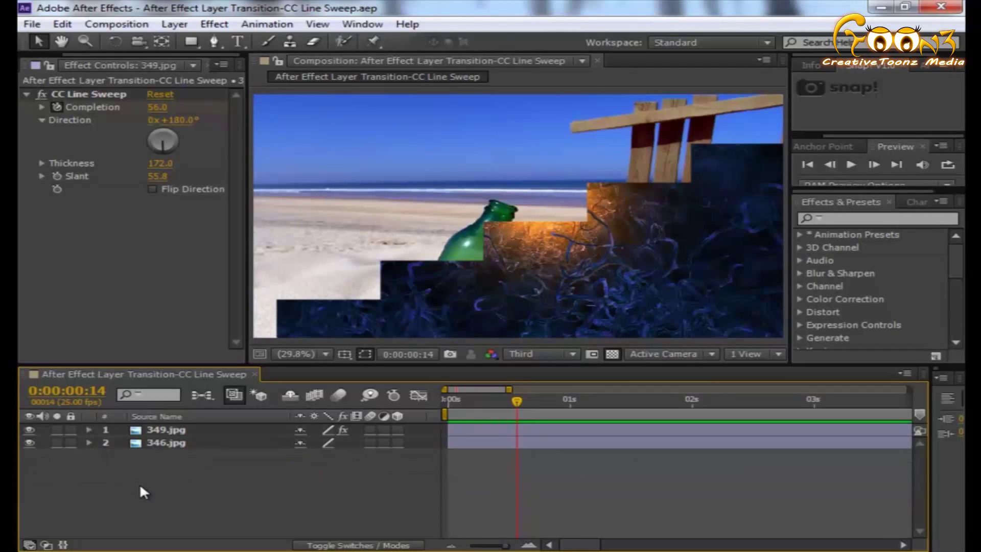
Create a new composition, Comp 1, with a duration of about 30 seconds
click(132, 26)
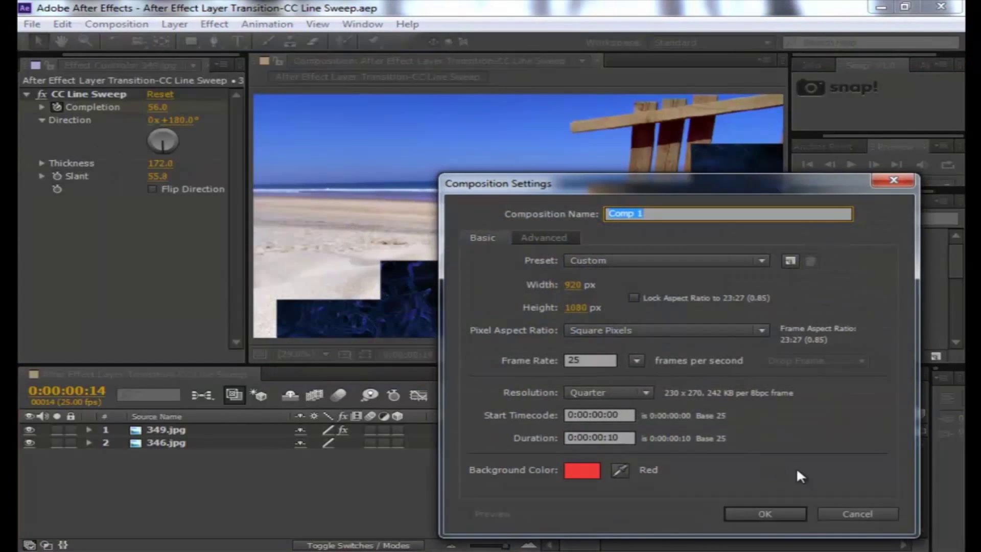
click(610, 436)
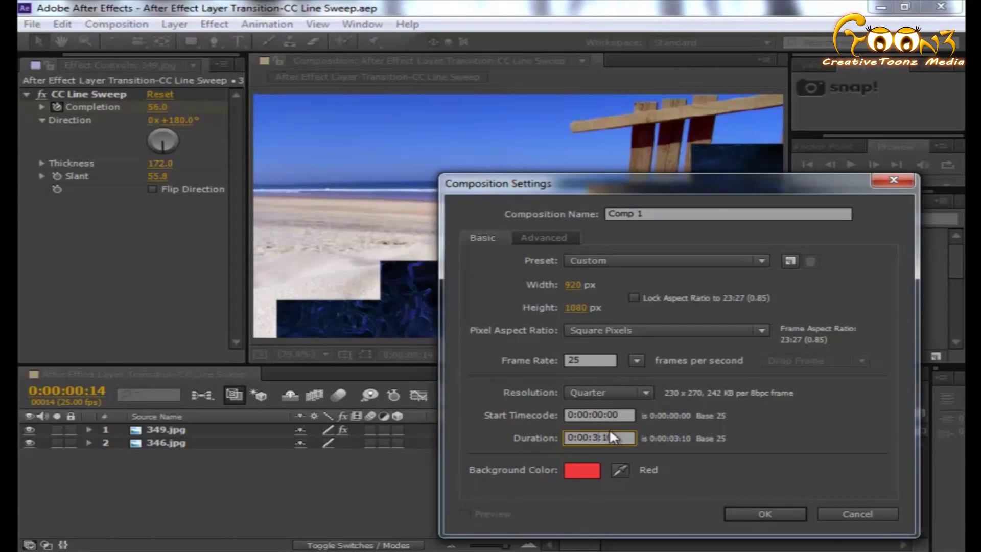
click(765, 512)
Switch Comp 1 to the HDTV 1080 29.97 preset and save the project
right_click(246, 490)
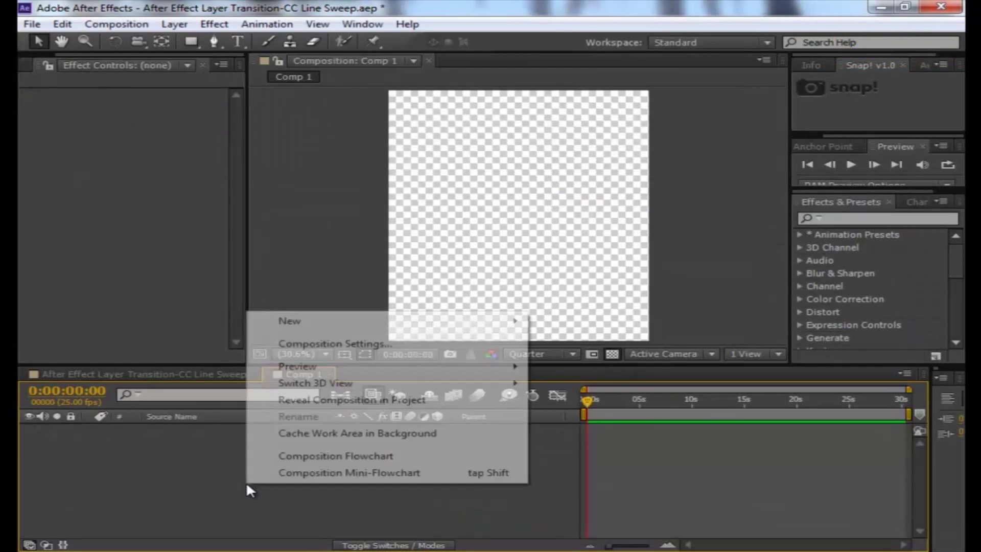
click(330, 345)
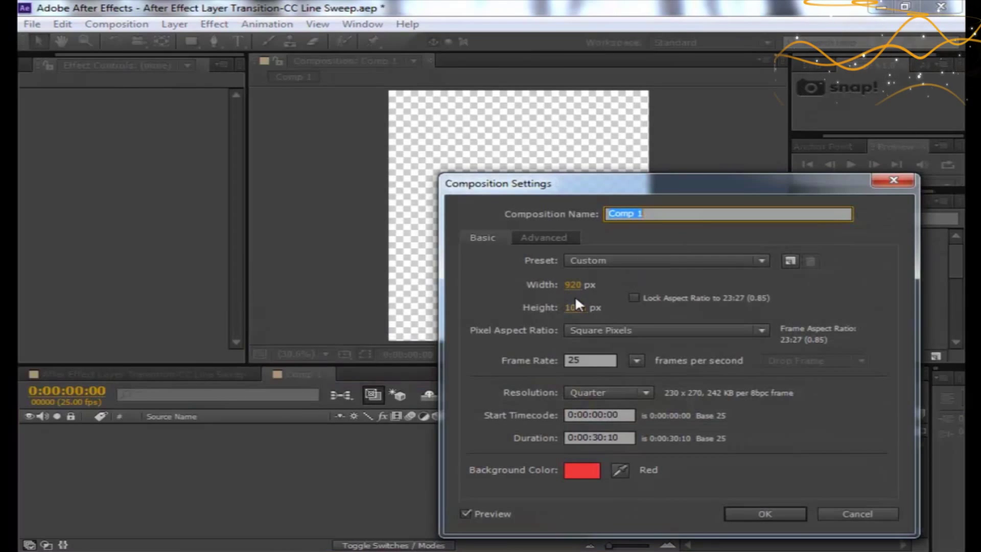
click(631, 260)
click(383, 468)
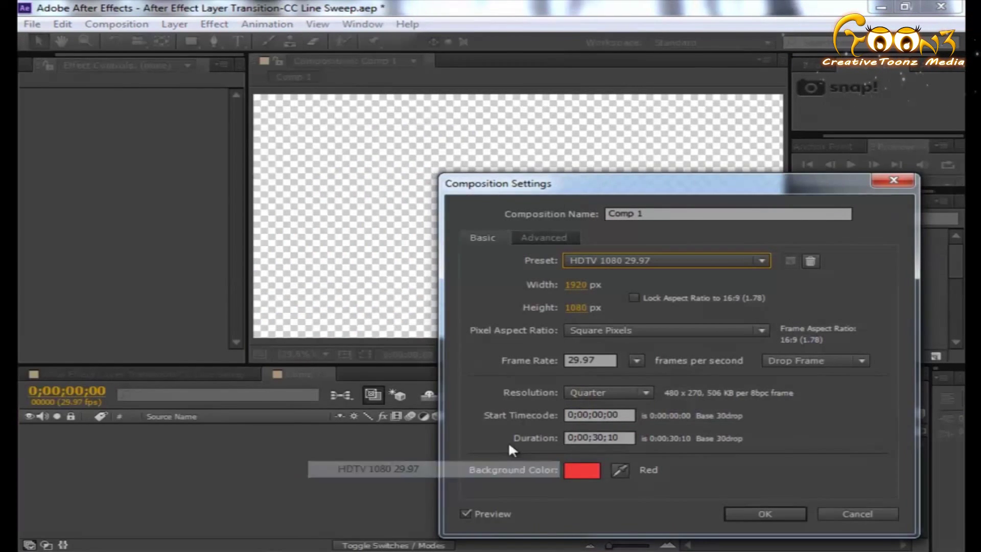
click(754, 512)
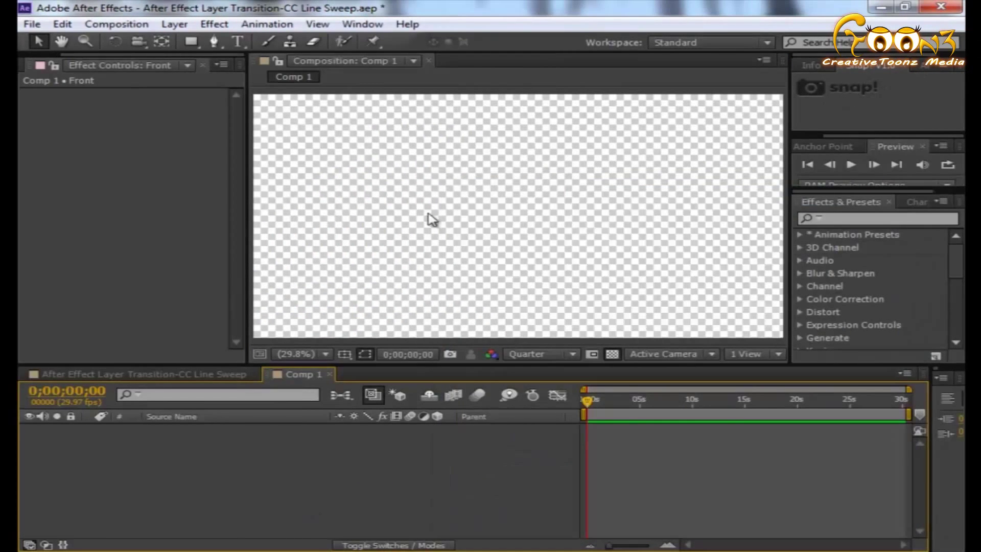
key(ctrl+s)
drag(243, 157, 355, 161)
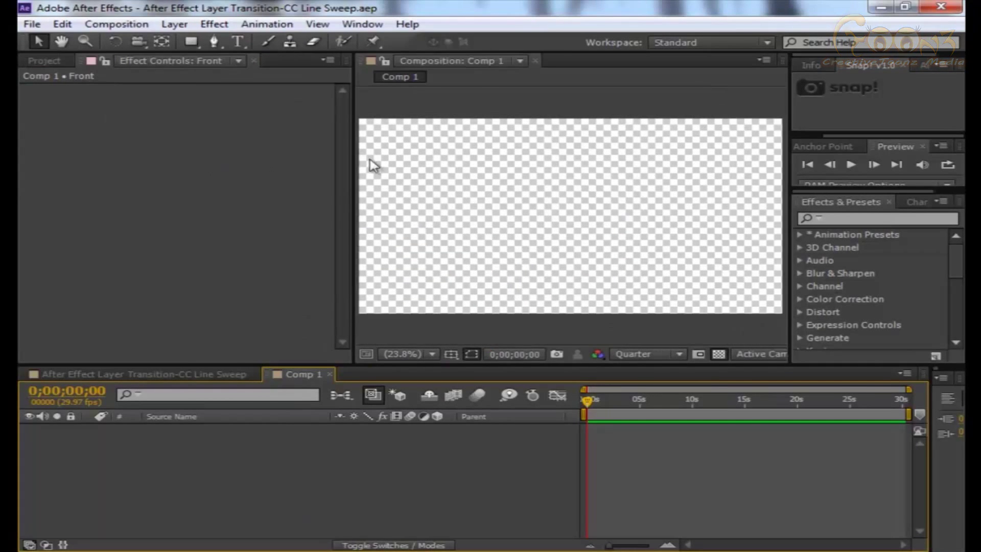
click(52, 61)
click(67, 209)
shift+click(106, 196)
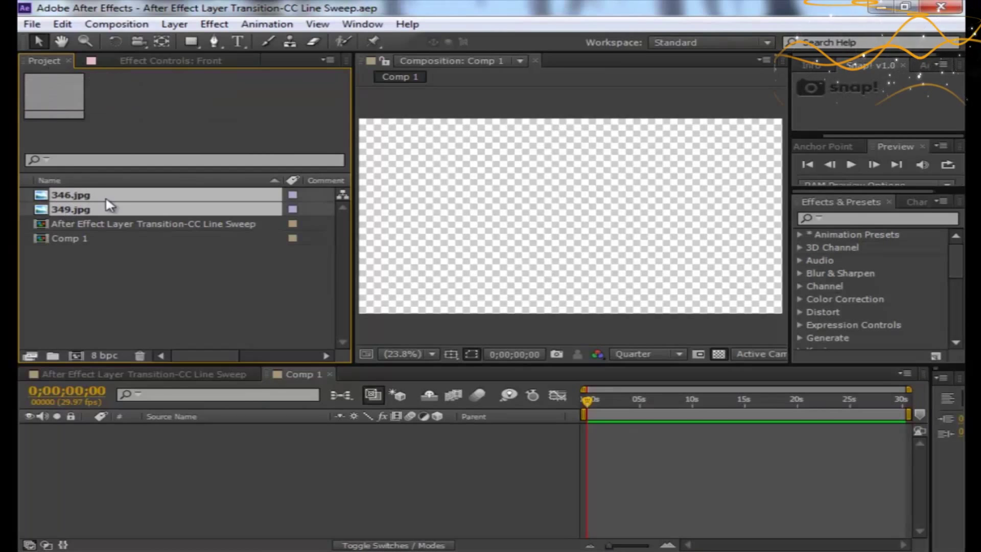
drag(107, 203, 119, 489)
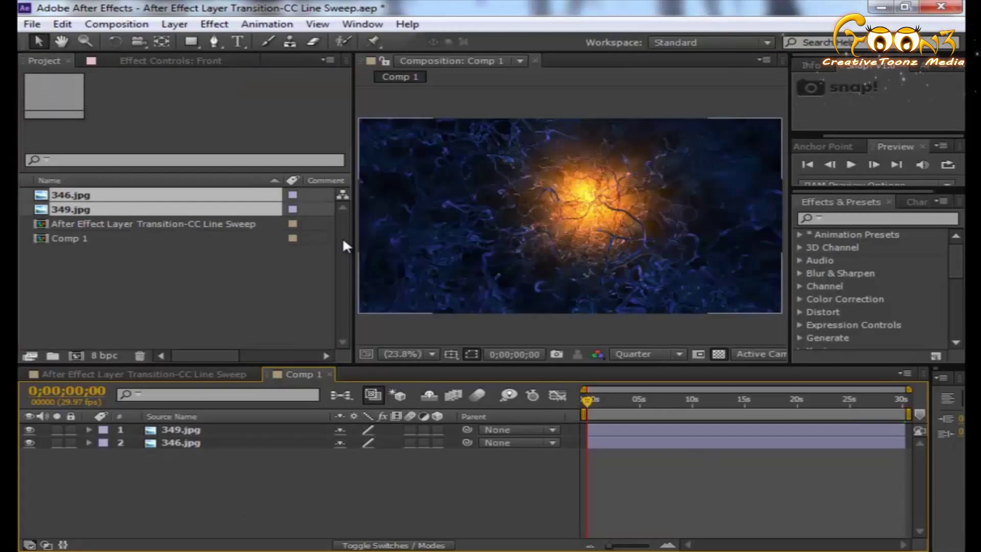
drag(350, 264, 253, 242)
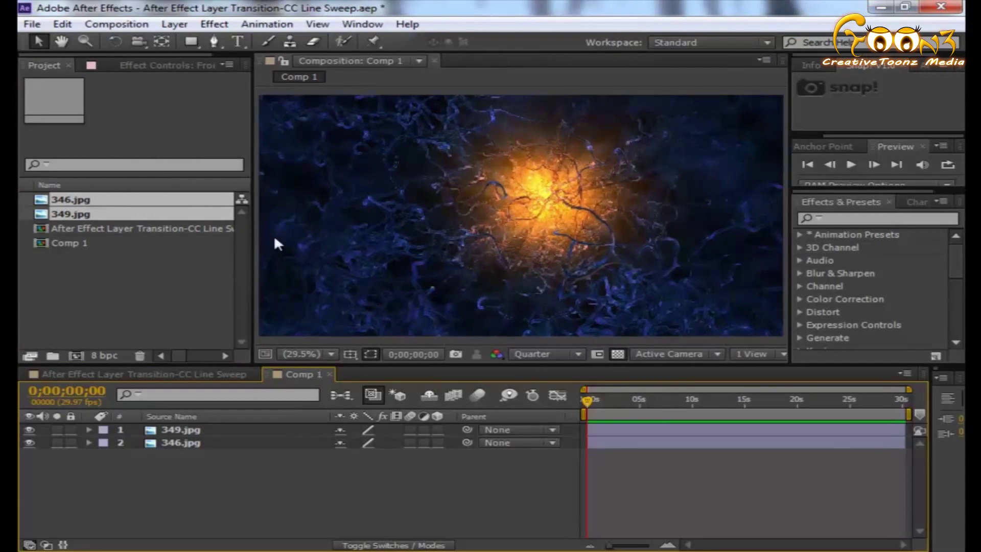
drag(197, 432, 185, 467)
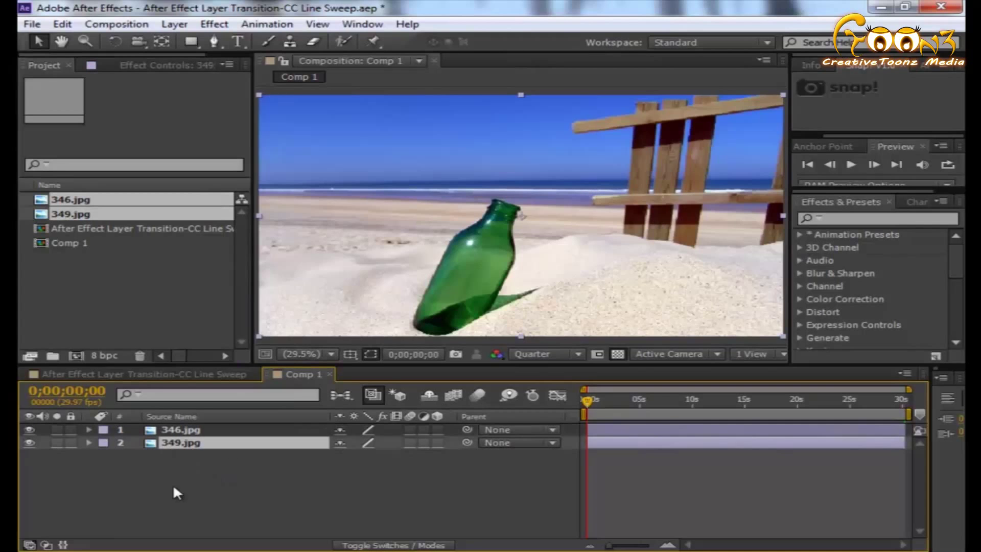
click(341, 499)
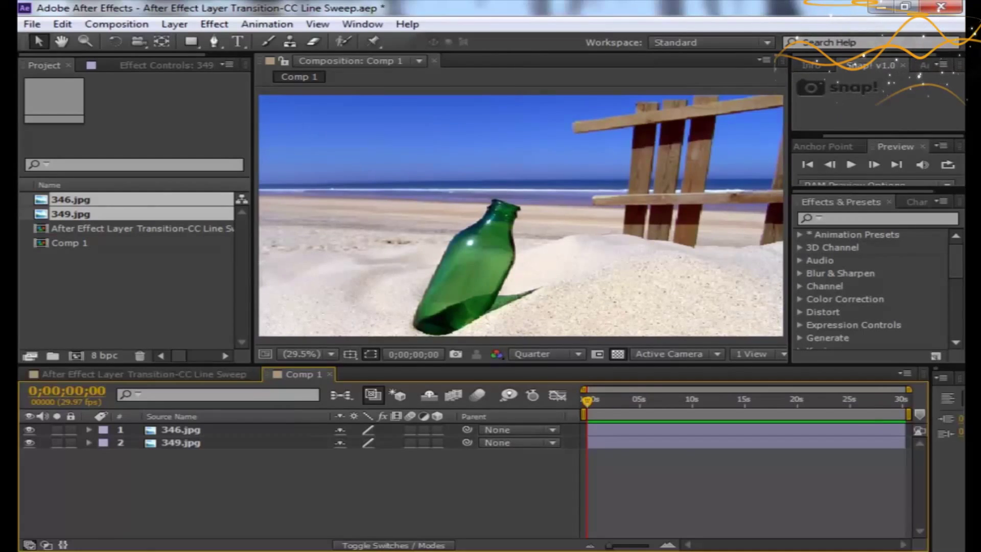
key(ctrl+5)
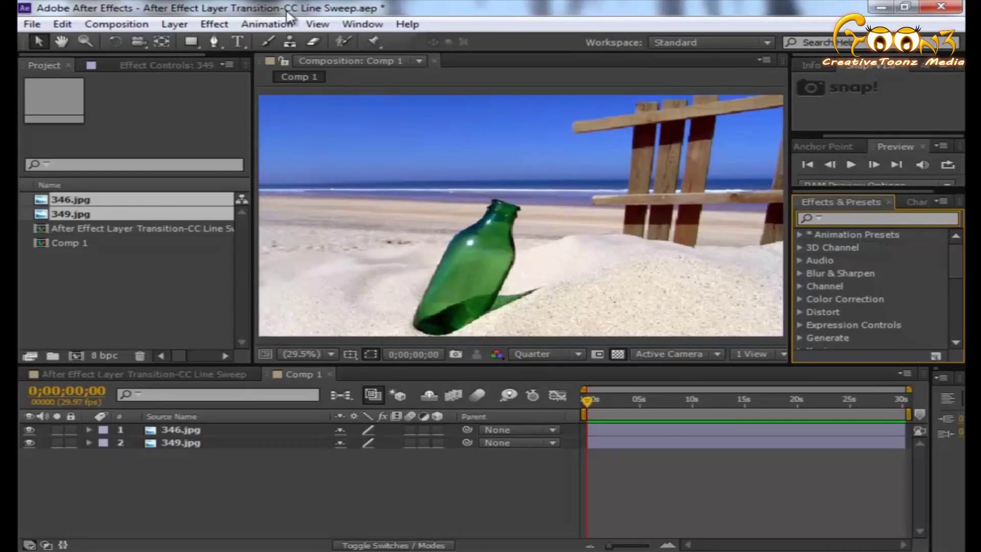
Apply the Transition > CC Line Sweep effect to the beach bottle layer 346.jpg
click(192, 423)
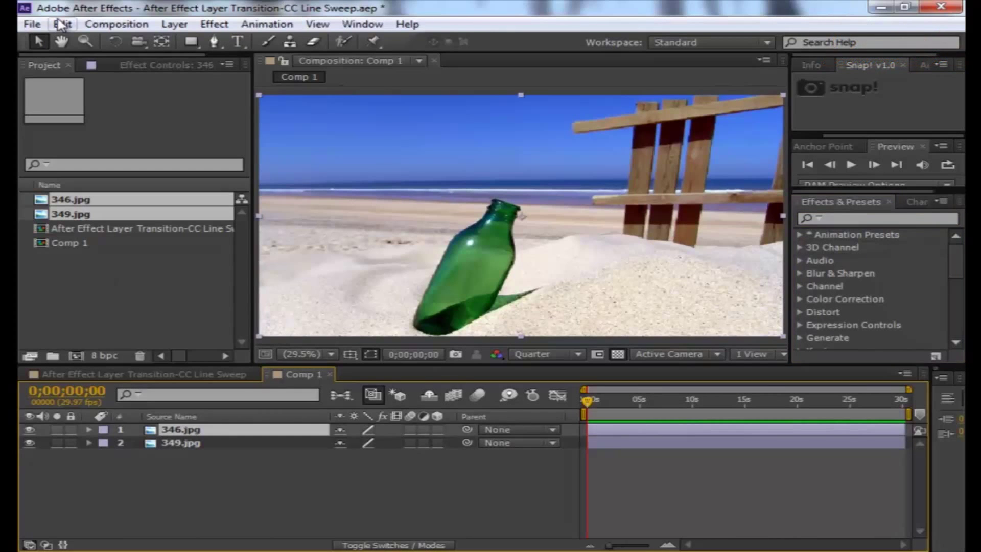
click(214, 24)
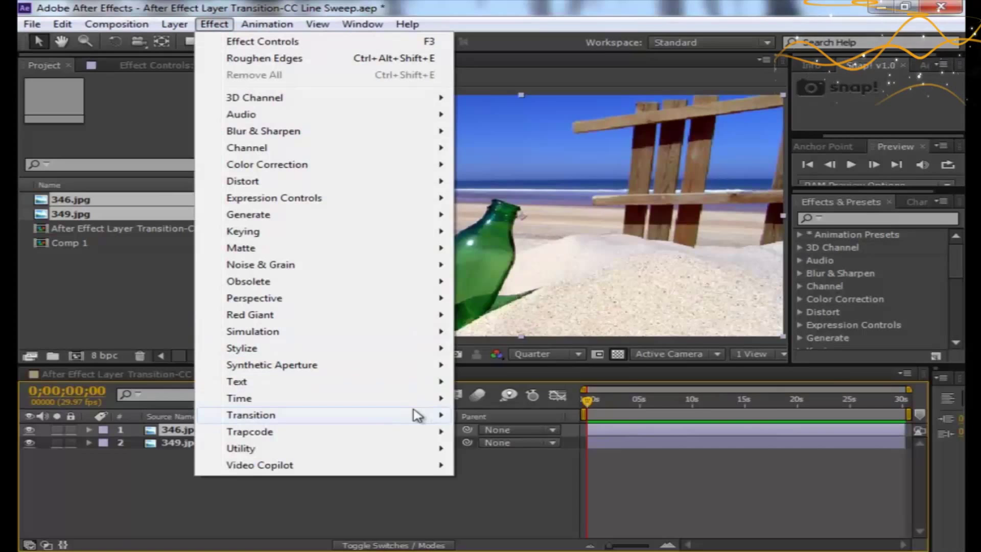
mouse_move(251, 414)
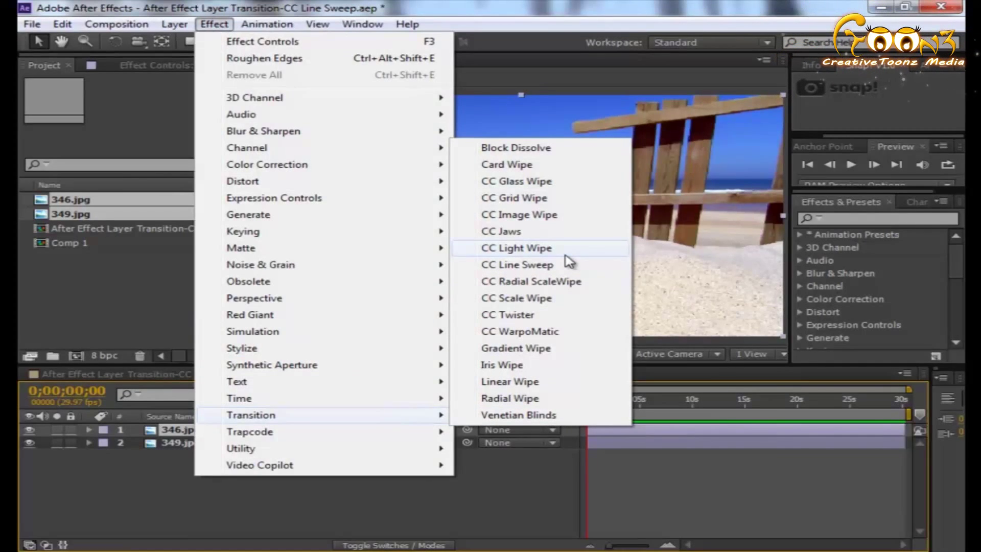
click(564, 268)
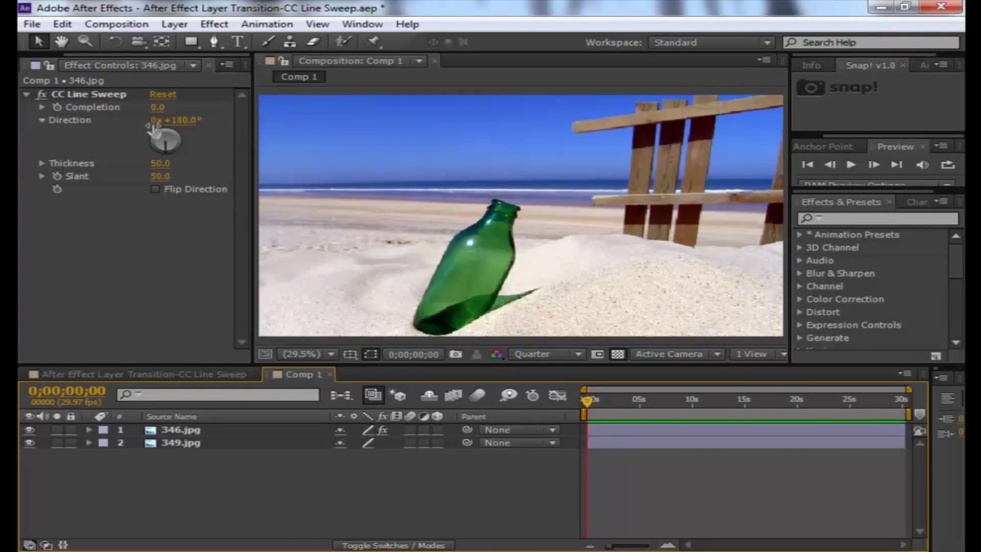
Tune CC Line Sweep on 346.jpg: Direction 165°, Thickness 133, Slant 61.2, Flip Direction on
mouse_move(158, 108)
mouse_down()
mouse_move(233, 107)
mouse_move(187, 145)
mouse_up()
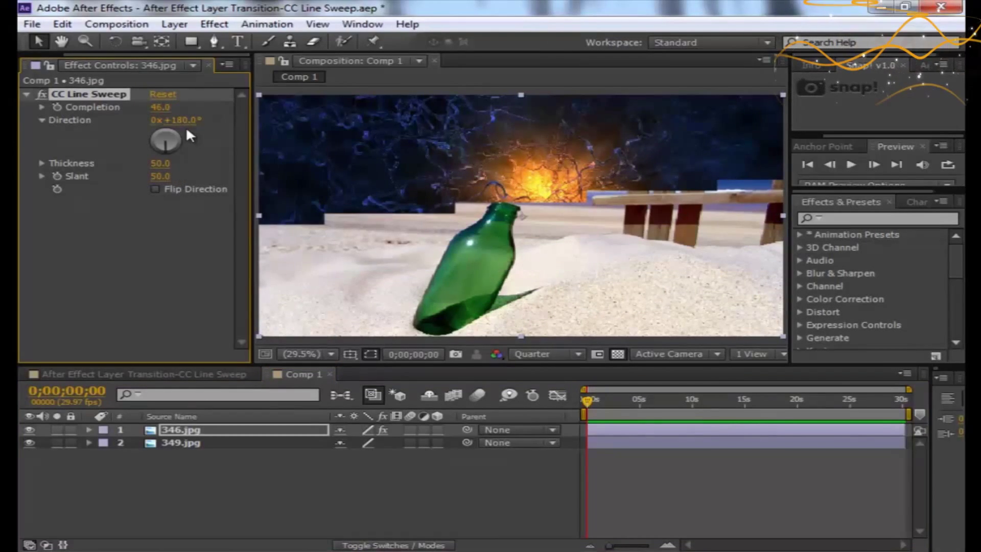
mouse_move(185, 120)
mouse_down()
mouse_move(159, 127)
mouse_move(173, 163)
mouse_move(230, 163)
mouse_move(239, 176)
mouse_up()
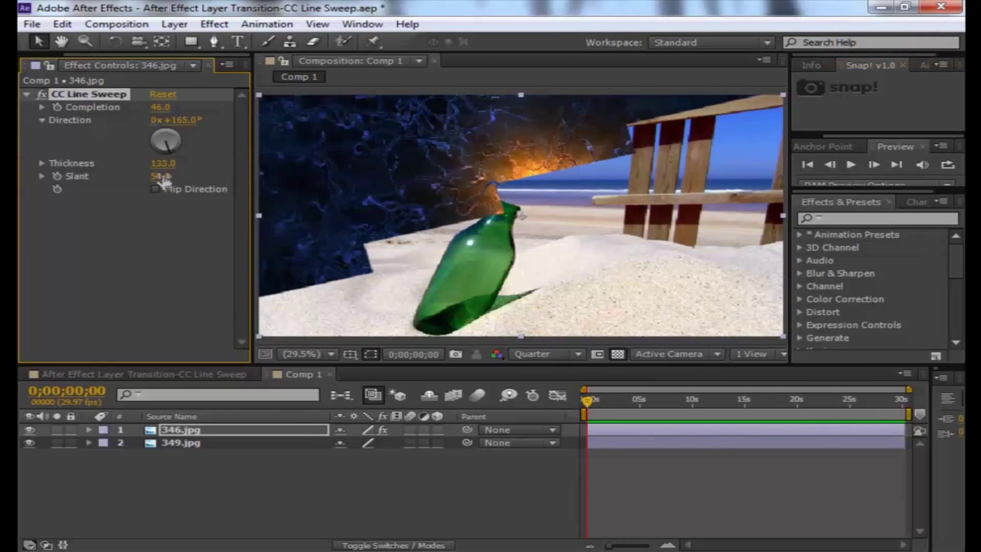
drag(163, 179, 271, 178)
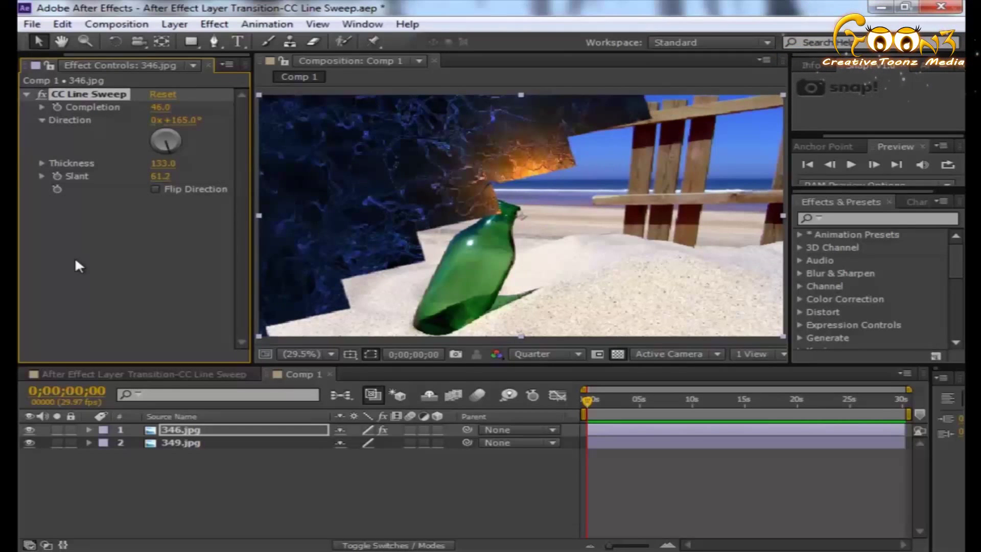
click(155, 189)
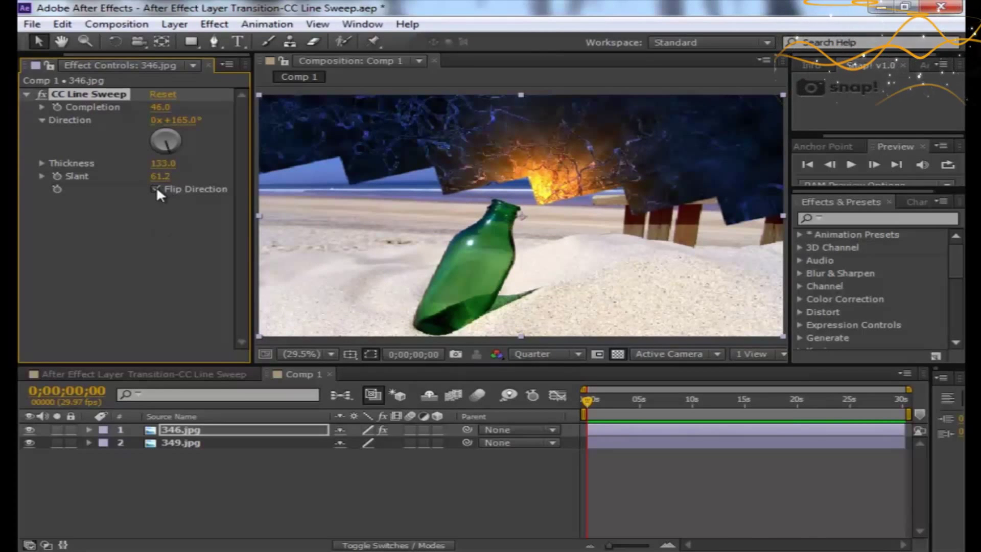
mouse_move(160, 108)
mouse_down()
mouse_move(211, 108)
mouse_move(228, 125)
mouse_move(134, 125)
mouse_up()
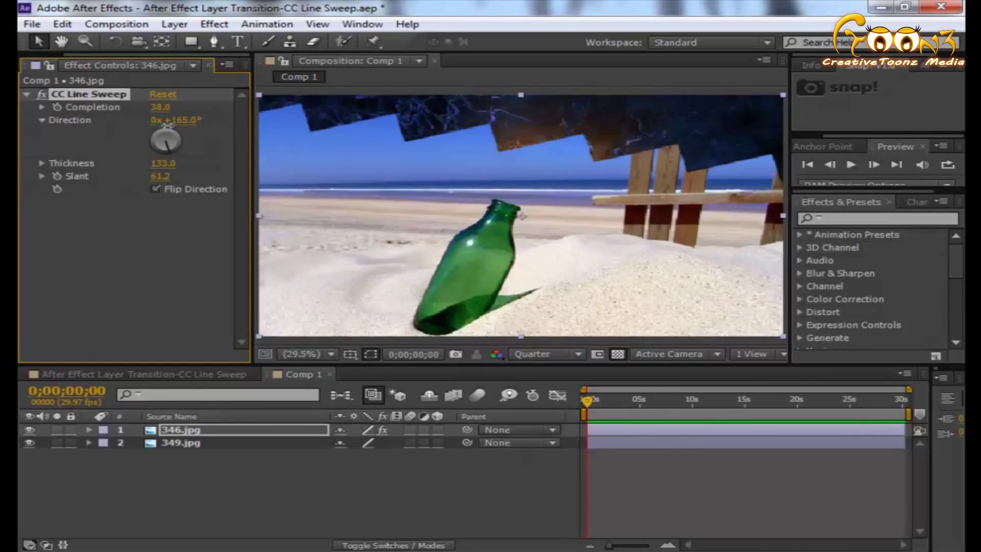
Keyframe Completion at 0 at the start and 100 at frame 0;00;00;22
click(57, 107)
drag(177, 125, 125, 117)
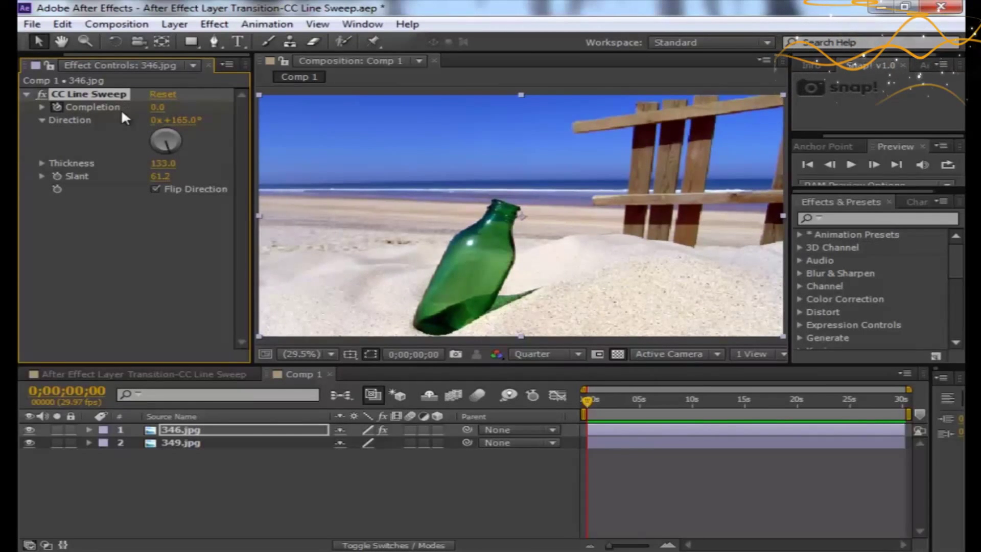
scroll(663, 506, up, 3)
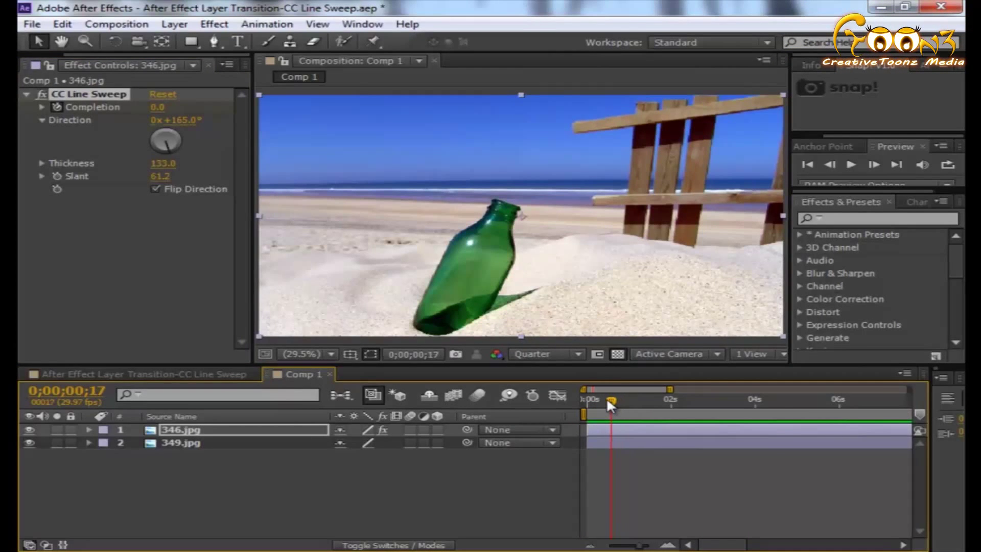
drag(620, 401, 618, 397)
drag(157, 108, 516, 151)
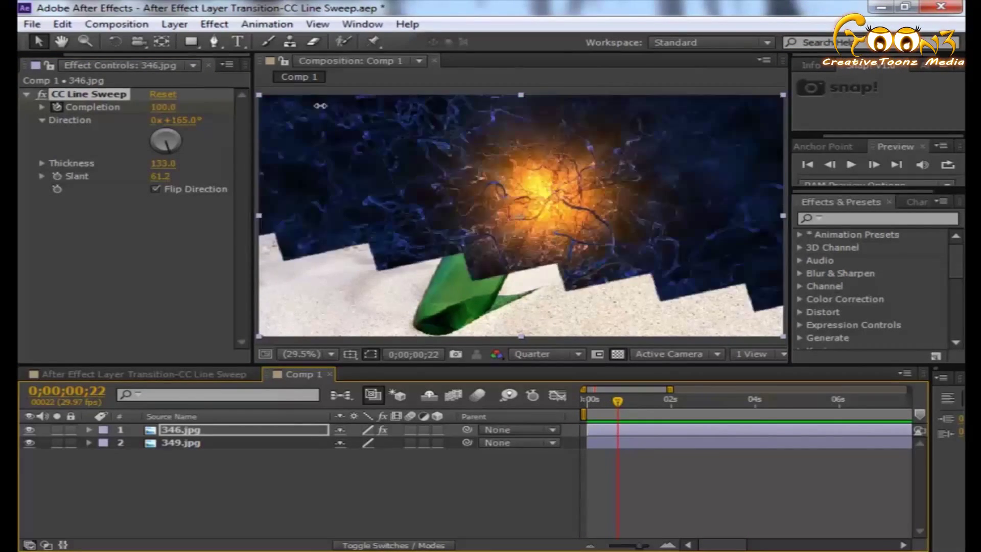
click(257, 489)
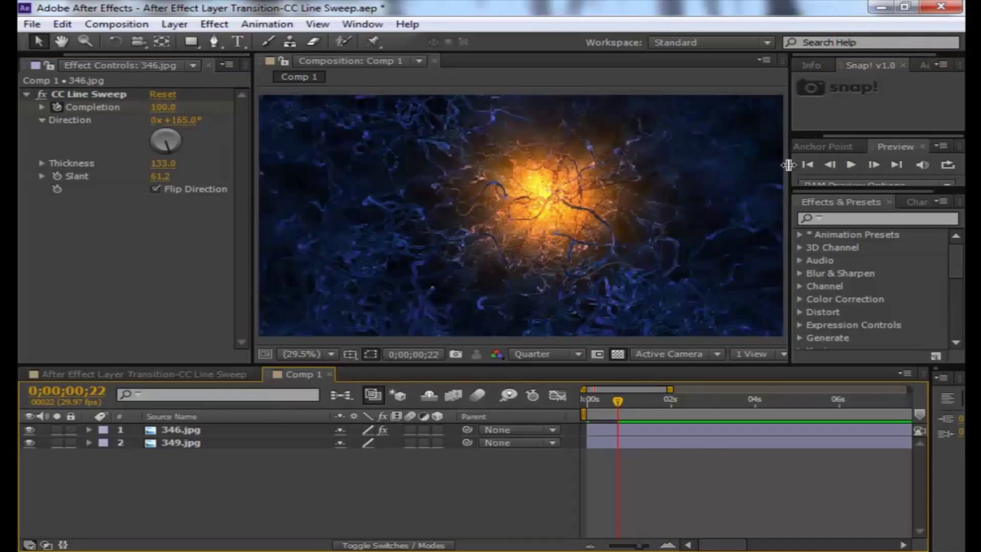
click(804, 163)
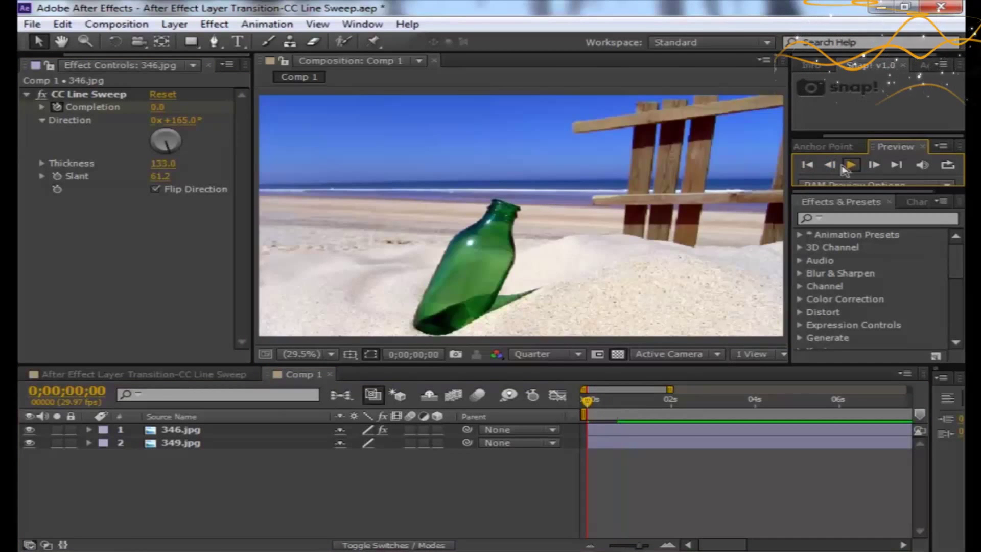
click(849, 166)
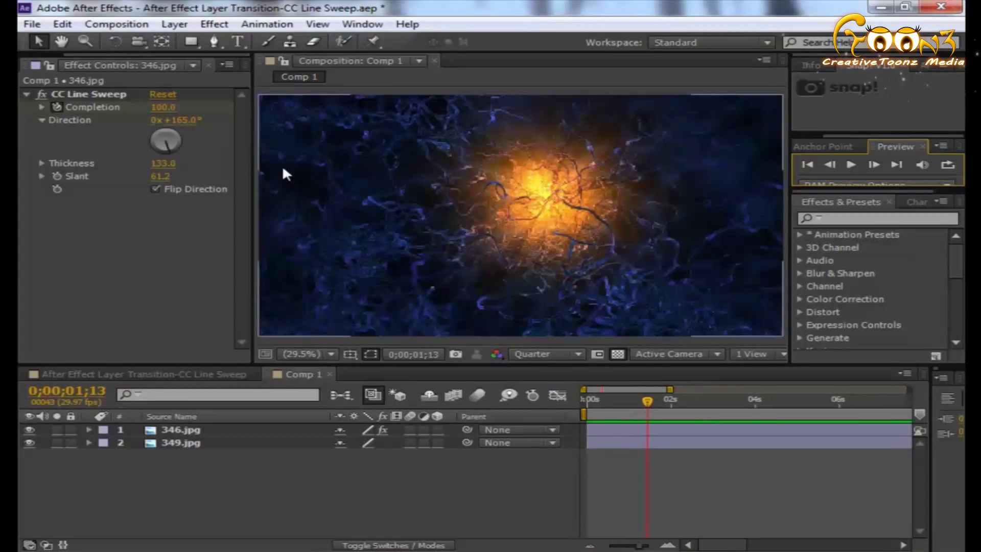